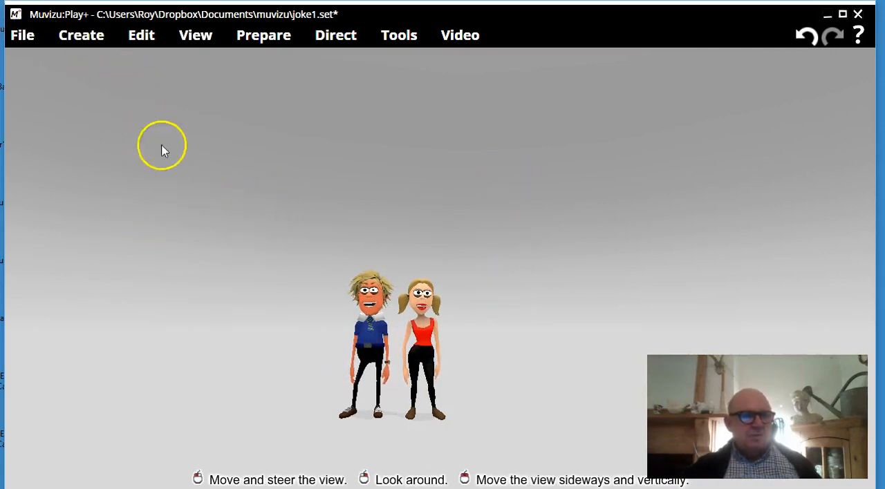
# Create a Widescreen backdrop and place it directly behind the two characters.
pyautogui.click(83, 39)
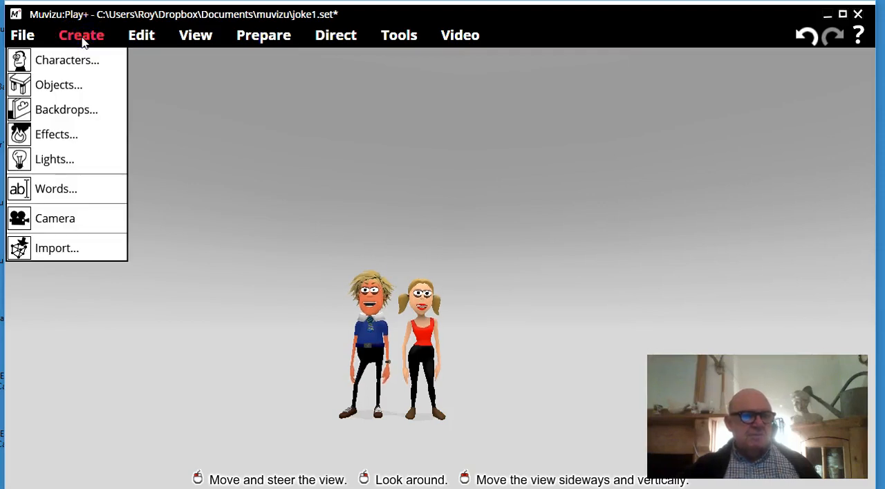
pyautogui.click(79, 110)
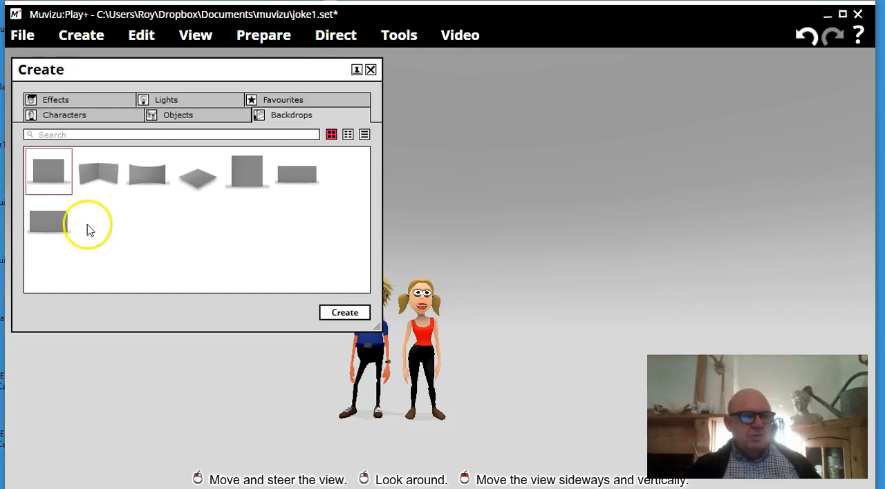
pyautogui.click(50, 229)
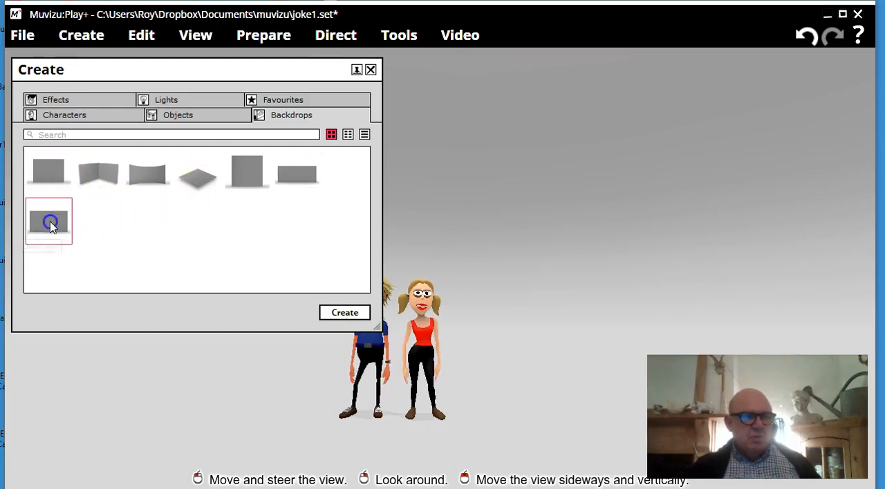
pyautogui.click(335, 318)
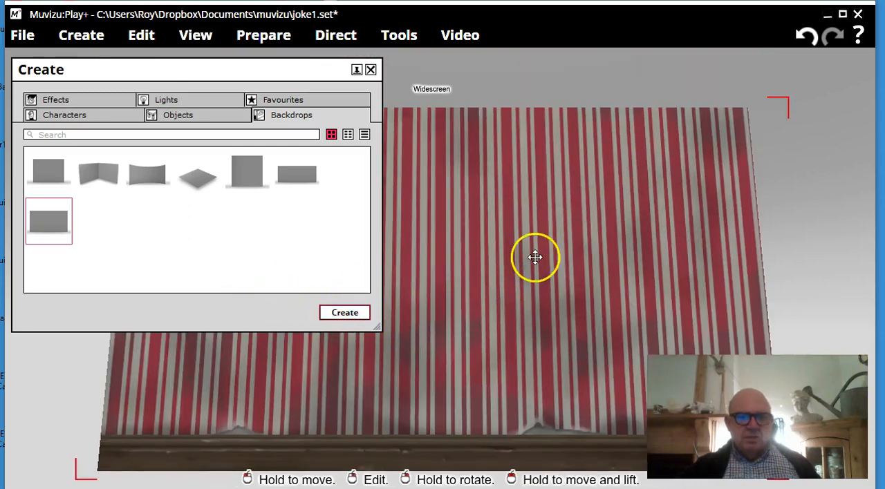
pyautogui.moveTo(540, 302); pyautogui.dragTo(499, 325)
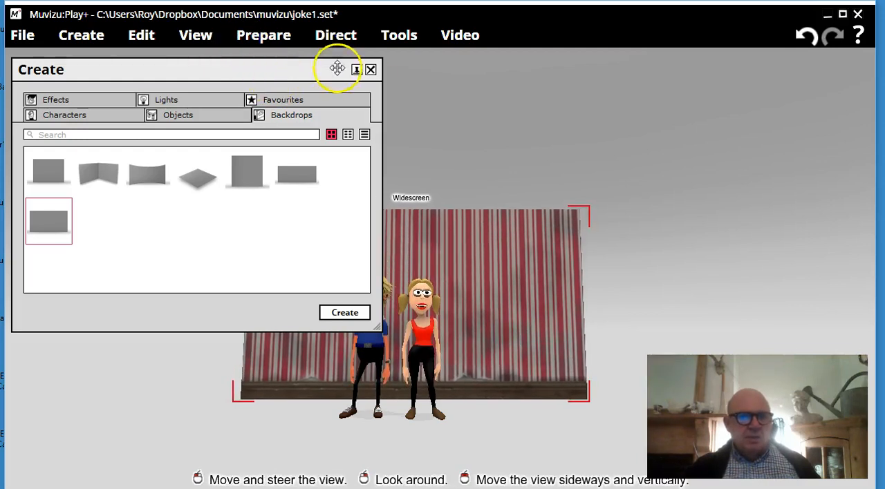
pyautogui.click(371, 71)
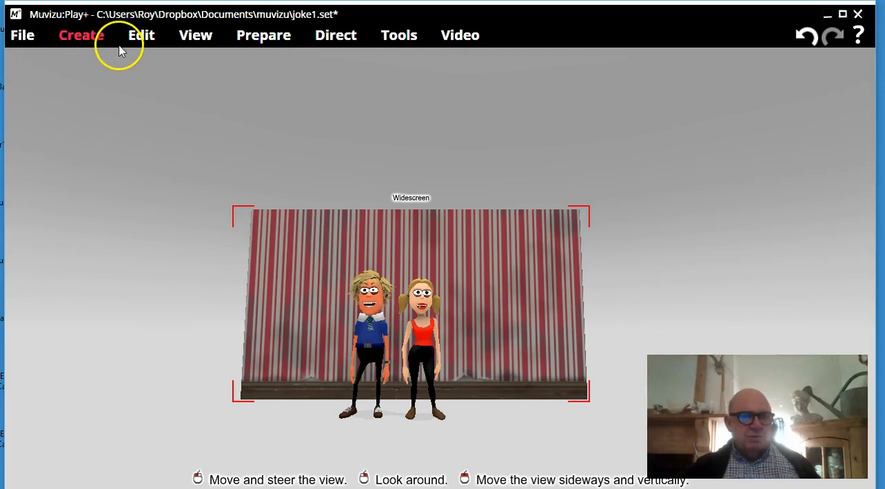
# Add a camera to the set and place it beside the backdrop's upper left corner.
pyautogui.click(78, 40)
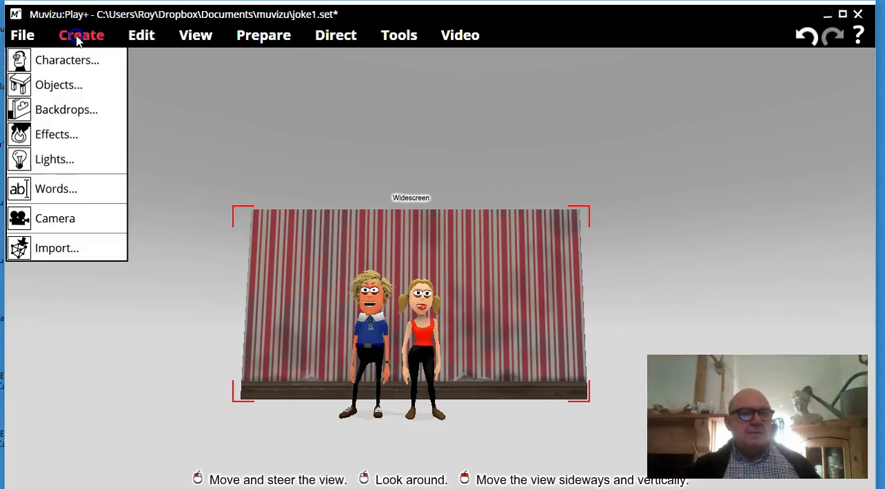
pyautogui.click(90, 220)
pyautogui.click(436, 254)
pyautogui.moveTo(437, 254); pyautogui.dragTo(220, 223)
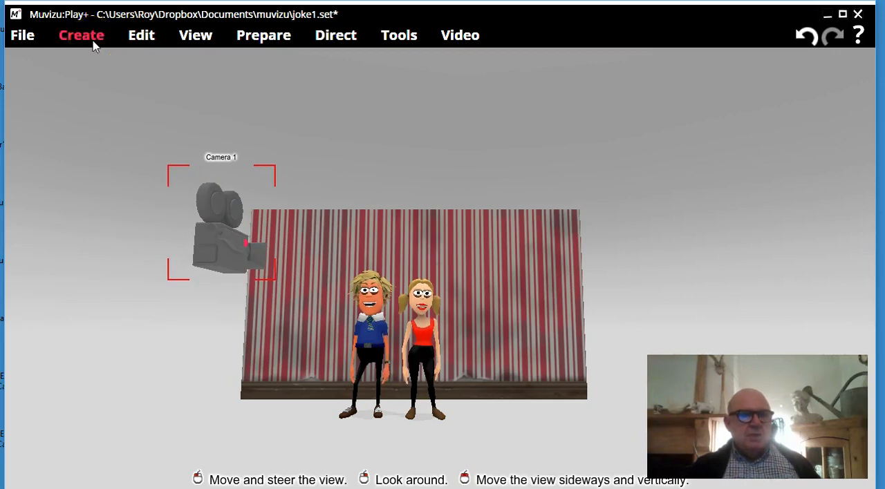
# Show the cameras window clear of the backdrop and move the camera until its preview frames the full backdrop and both characters.
pyautogui.click(195, 38)
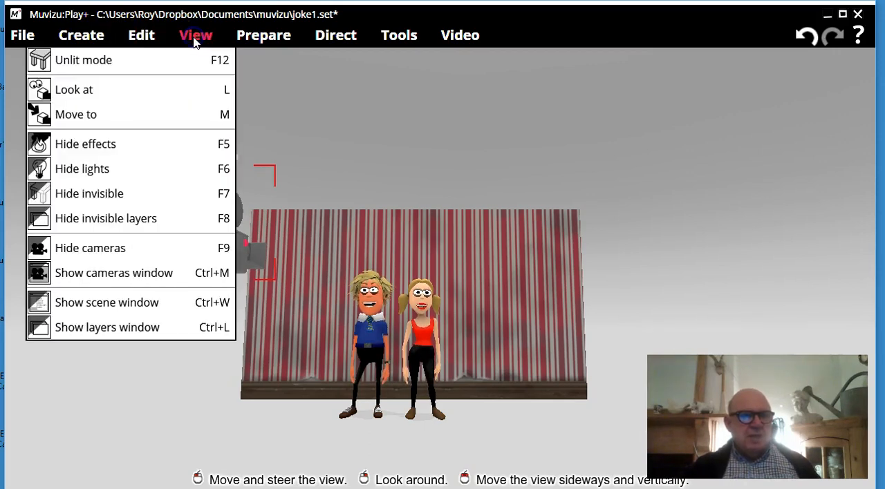
pyautogui.click(137, 273)
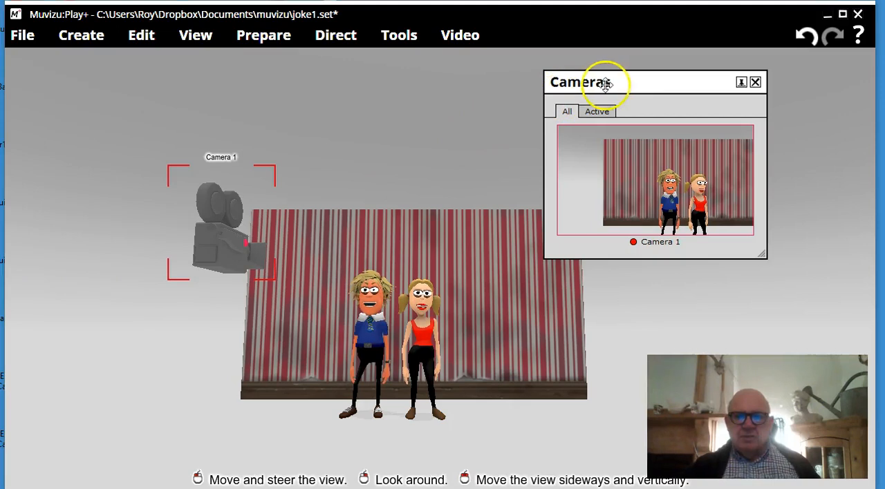
pyautogui.moveTo(626, 82); pyautogui.dragTo(714, 74)
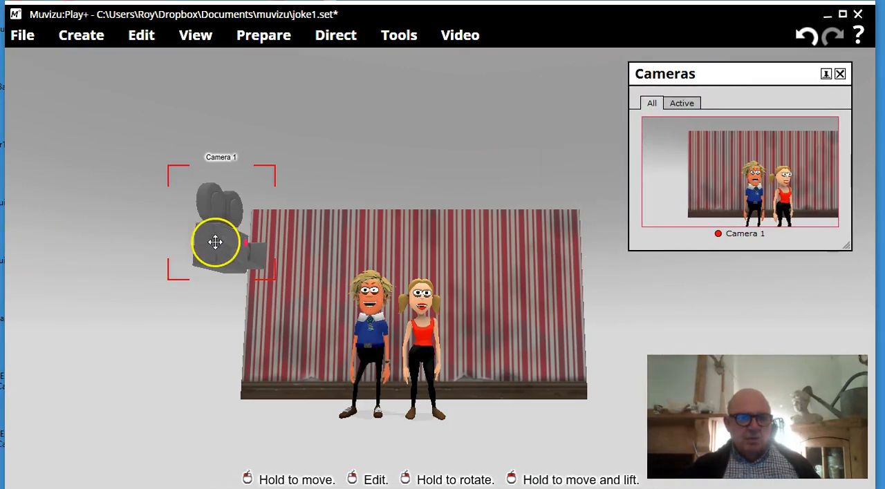
pyautogui.moveTo(218, 242)
pyautogui.mouseDown()
pyautogui.moveTo(233, 239)
pyautogui.moveTo(217, 243)
pyautogui.mouseUp()
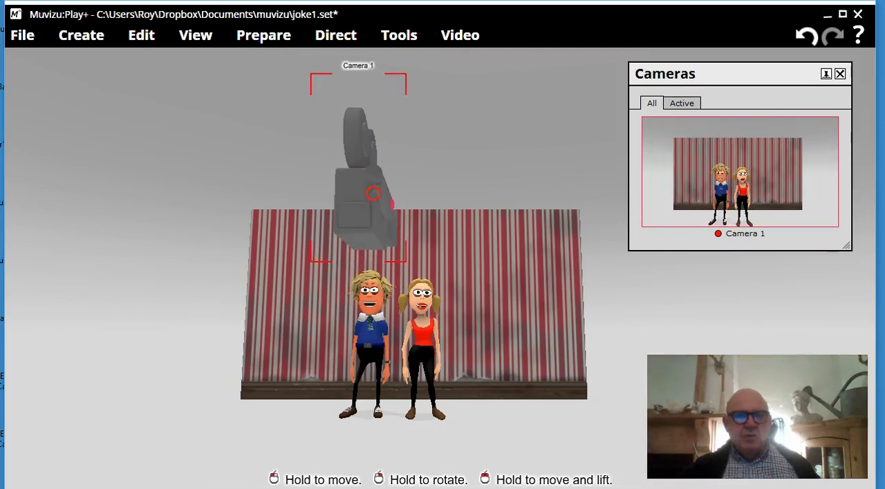
# Reduce the camera's field of view to 29.3% so the backdrop fills its preview.
pyautogui.rightClick(379, 202)
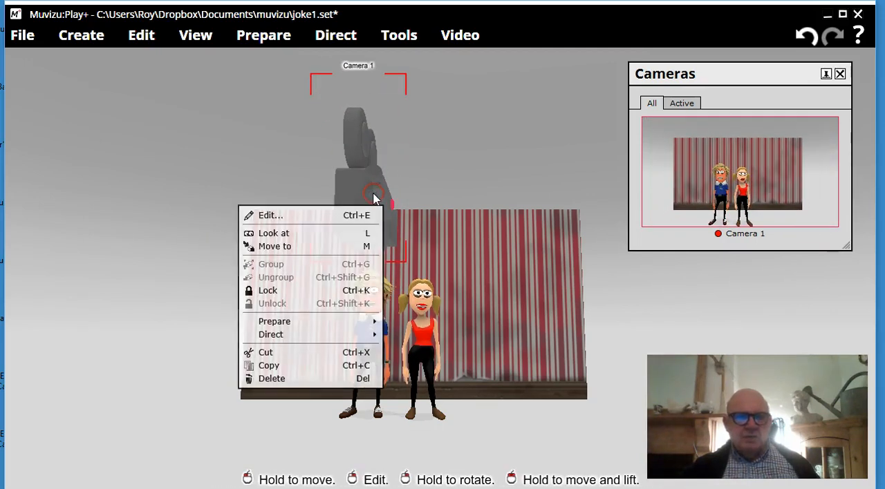
pyautogui.click(309, 220)
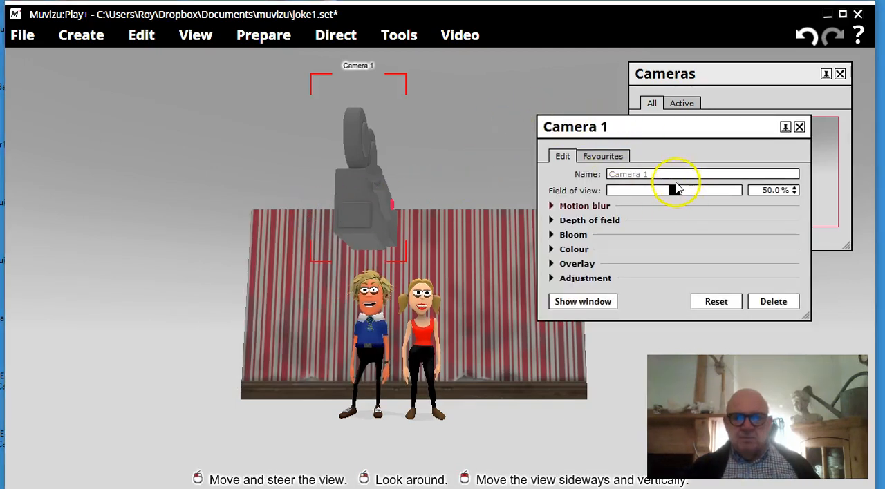
pyautogui.moveTo(671, 123); pyautogui.dragTo(165, 128)
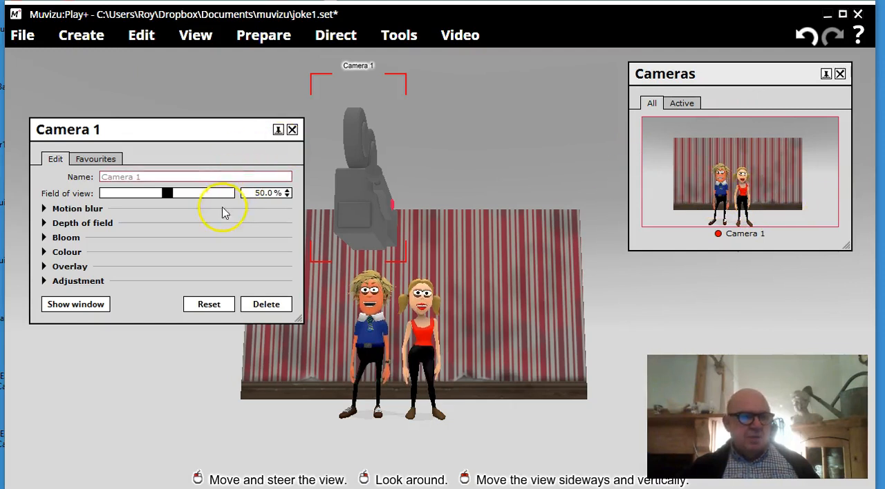
pyautogui.moveTo(168, 193); pyautogui.dragTo(145, 201)
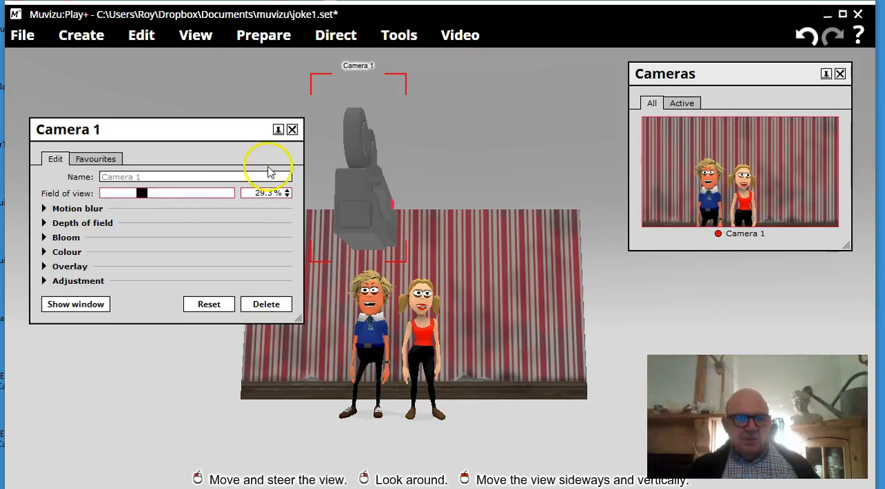
pyautogui.click(291, 130)
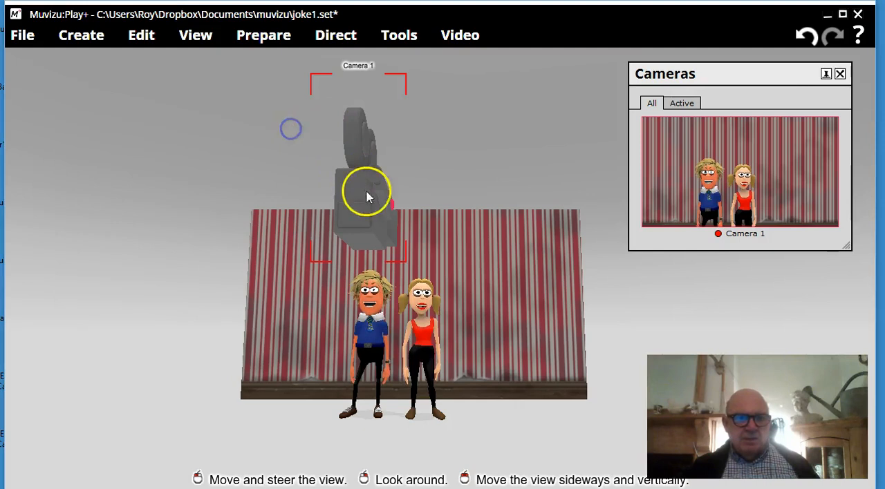
# Reposition the camera lower and in front of the male character, keeping both characters framed against the backdrop.
pyautogui.click(360, 194)
pyautogui.moveTo(359, 193); pyautogui.dragTo(356, 250)
pyautogui.moveTo(359, 193); pyautogui.dragTo(356, 213, button='right')
pyautogui.moveTo(360, 194); pyautogui.dragTo(360, 193)
pyautogui.moveTo(360, 194); pyautogui.dragTo(359, 196, button='right')
pyautogui.moveTo(359, 193); pyautogui.dragTo(359, 193)
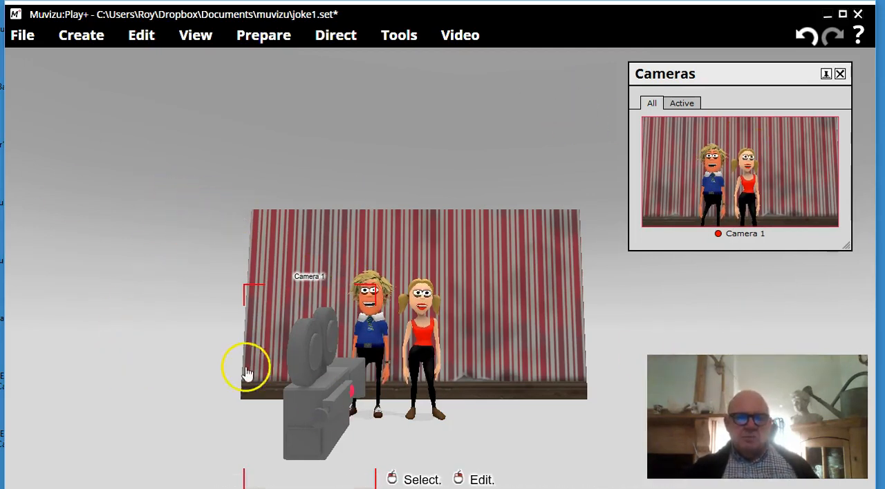
# Open the striped backdrop's edit settings, place them clear of the scene and expand Properties.
pyautogui.click(512, 246)
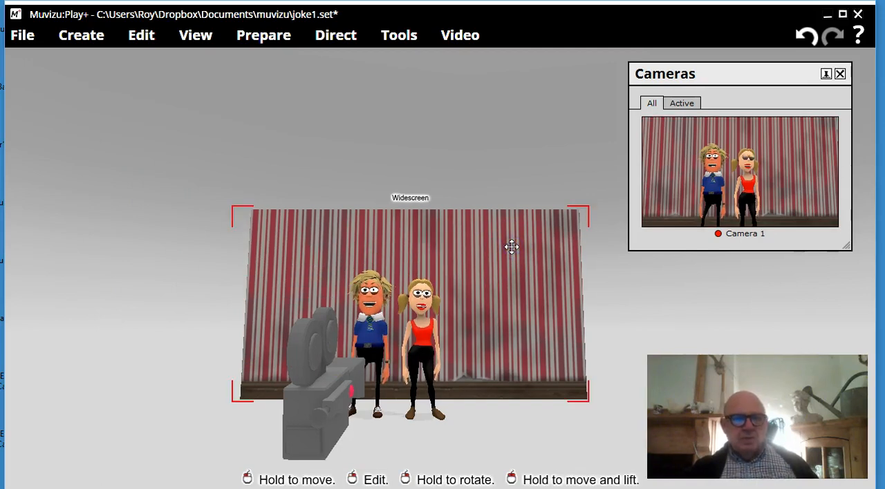
pyautogui.rightClick(511, 247)
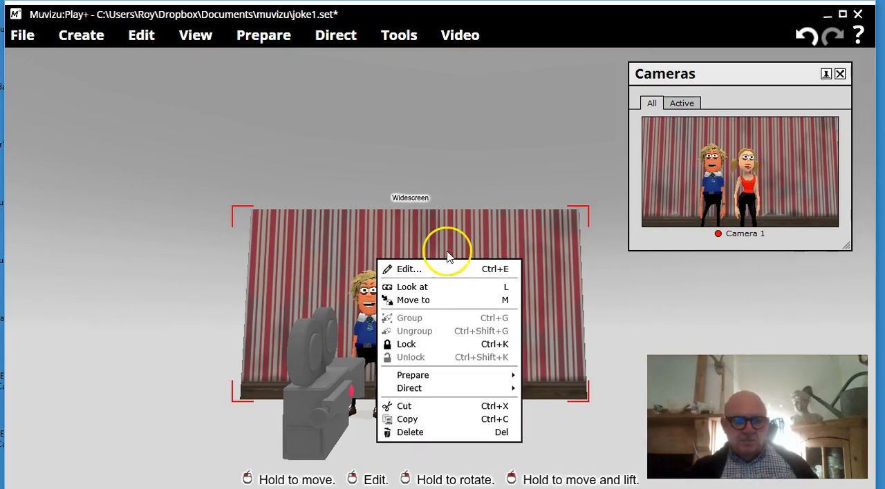
pyautogui.click(454, 271)
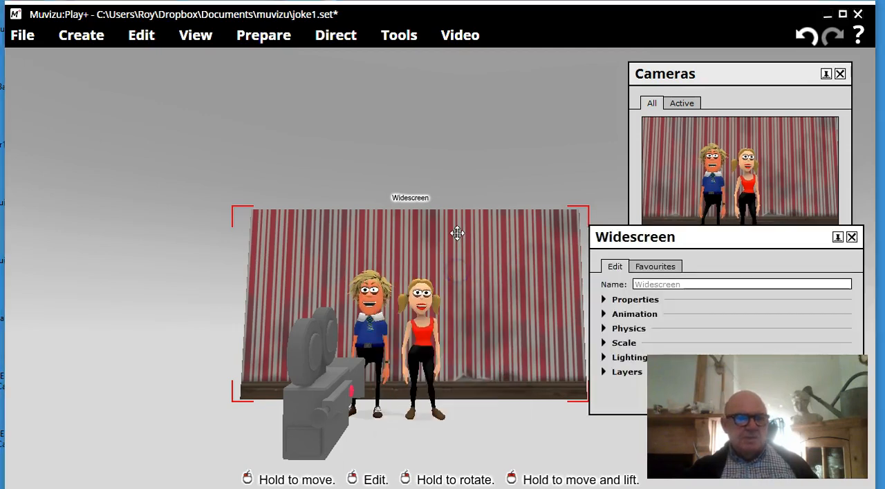
pyautogui.moveTo(714, 236); pyautogui.dragTo(145, 79)
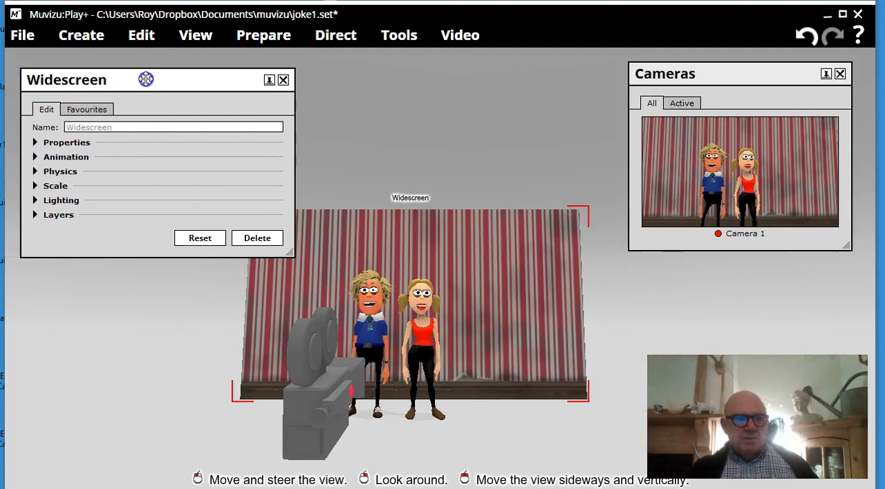
pyautogui.click(53, 142)
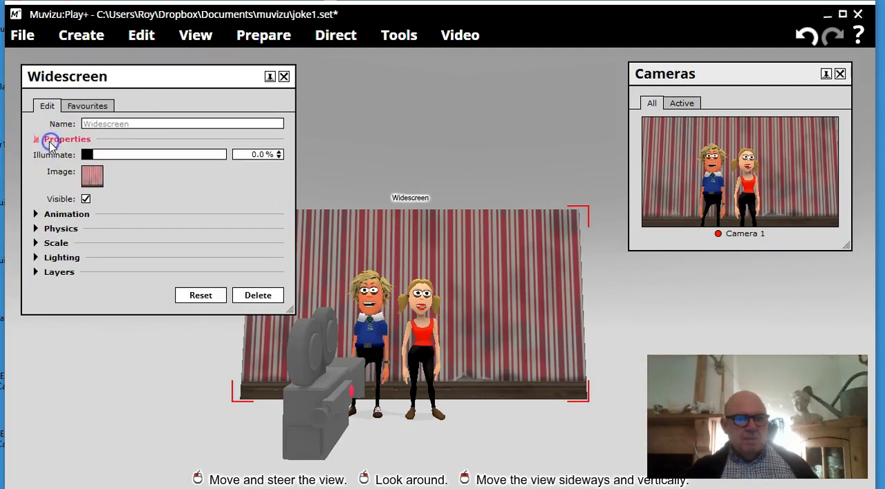
pyautogui.moveTo(92, 181)
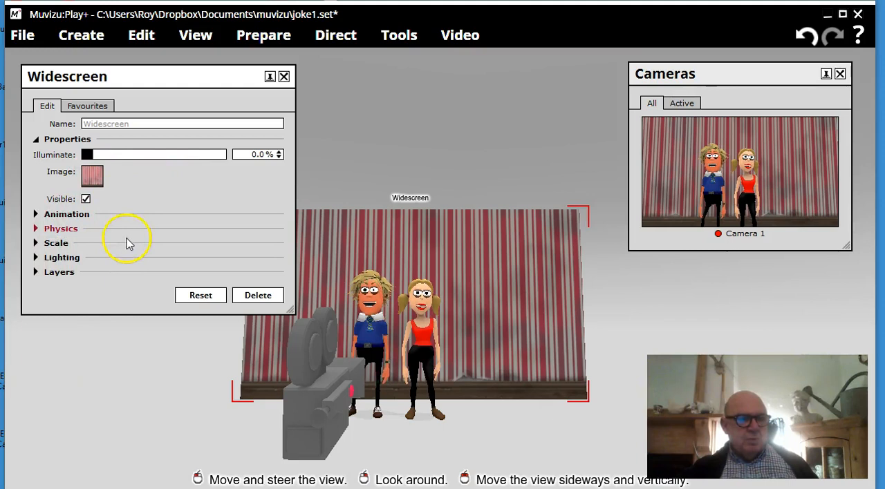
# Look through the texture categories for the backdrop's image and switch from a texture to a plain colour.
pyautogui.click(90, 177)
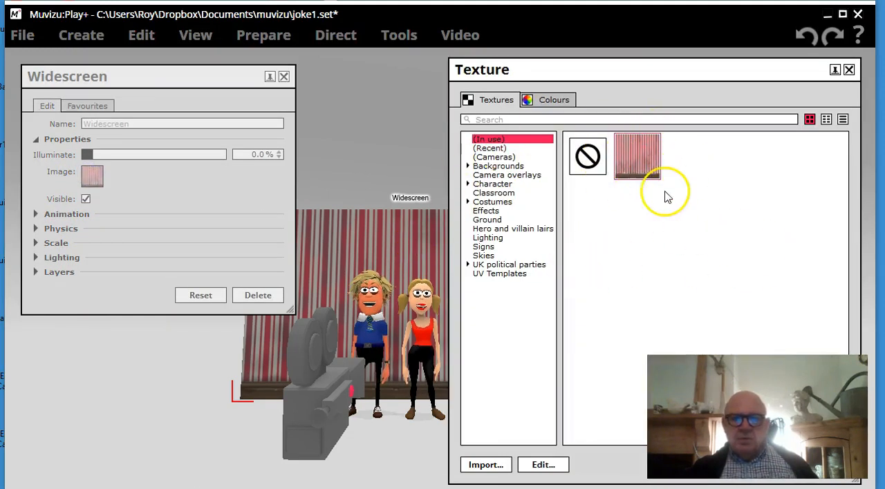
pyautogui.click(501, 148)
pyautogui.click(506, 158)
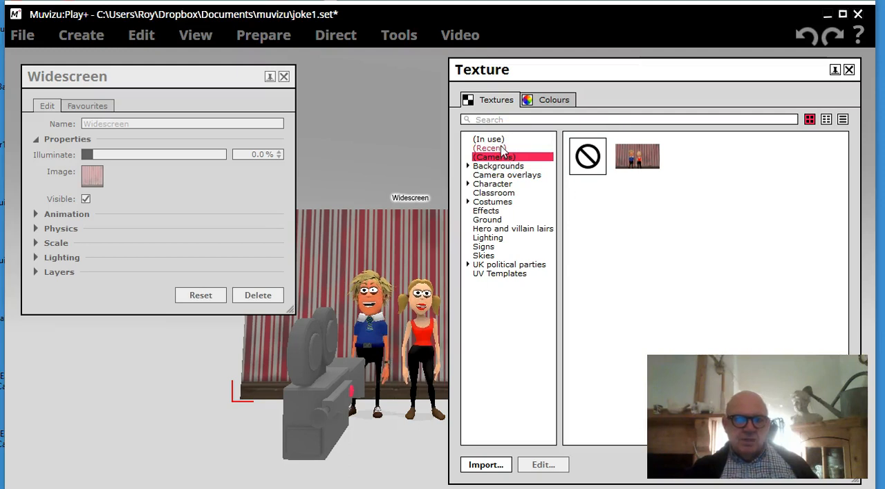
pyautogui.click(497, 140)
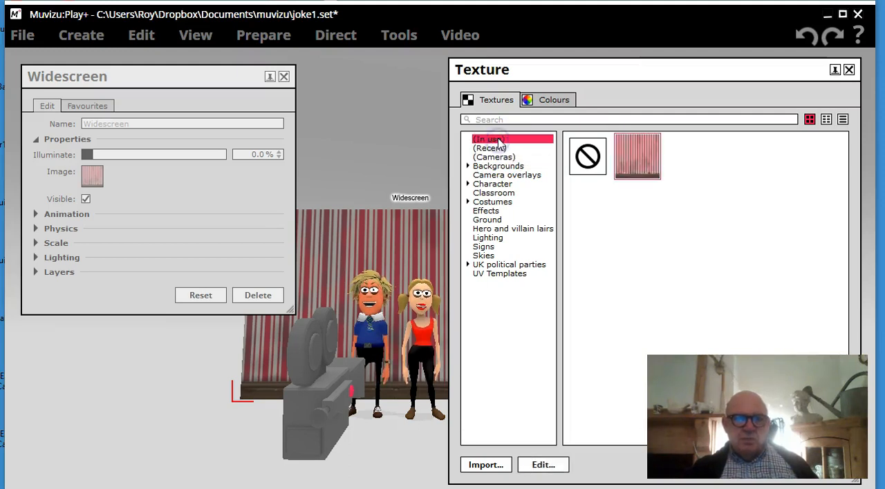
pyautogui.click(546, 102)
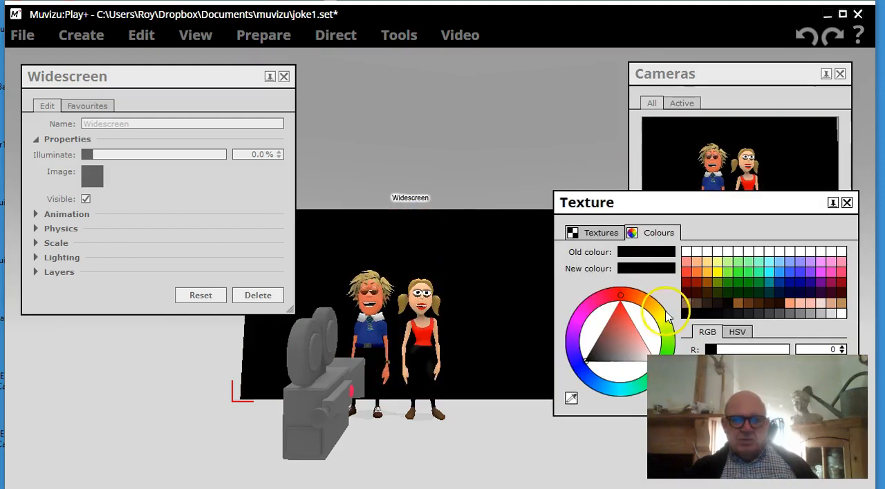
# Try dark red, peach and bright purple as the backdrop's plain colour.
pyautogui.click(697, 282)
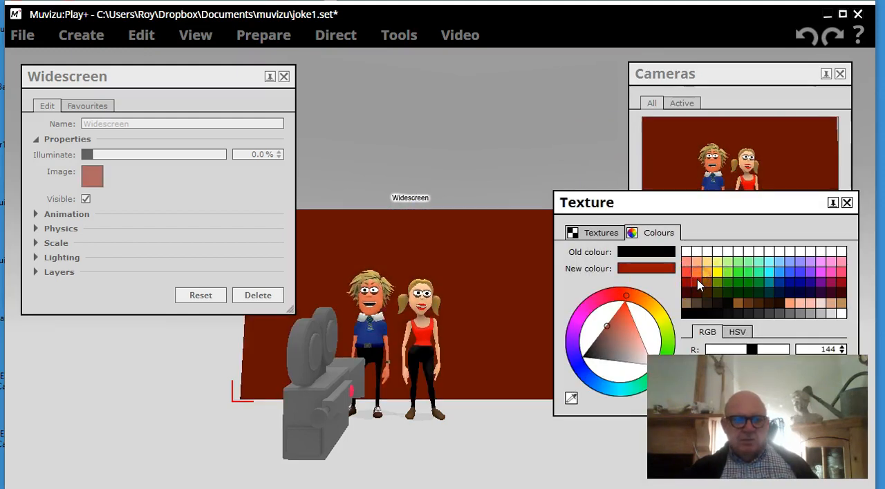
pyautogui.click(790, 304)
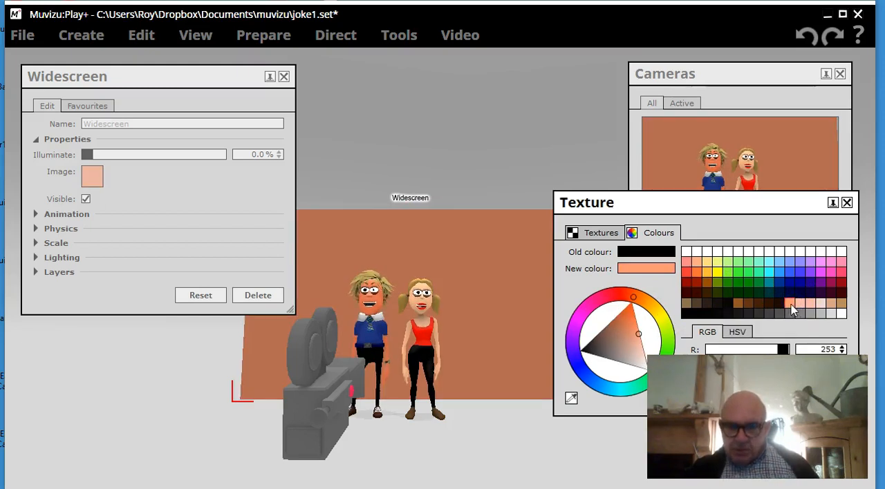
pyautogui.click(682, 279)
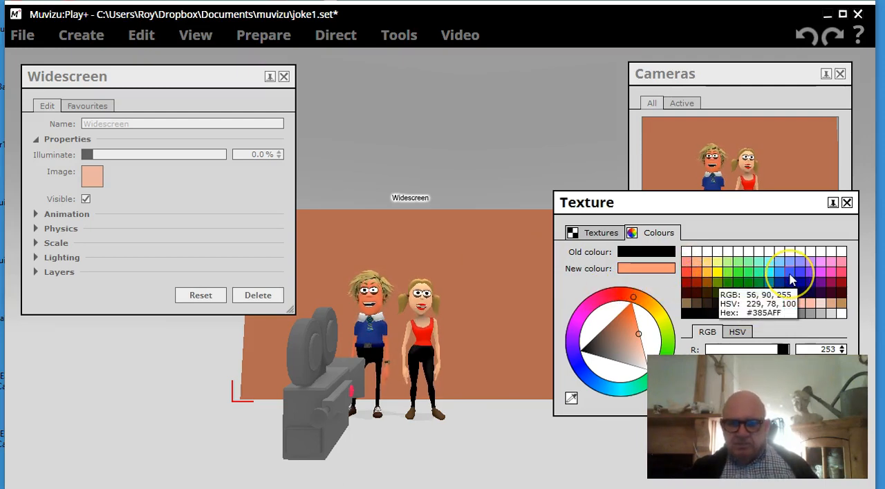
pyautogui.click(818, 274)
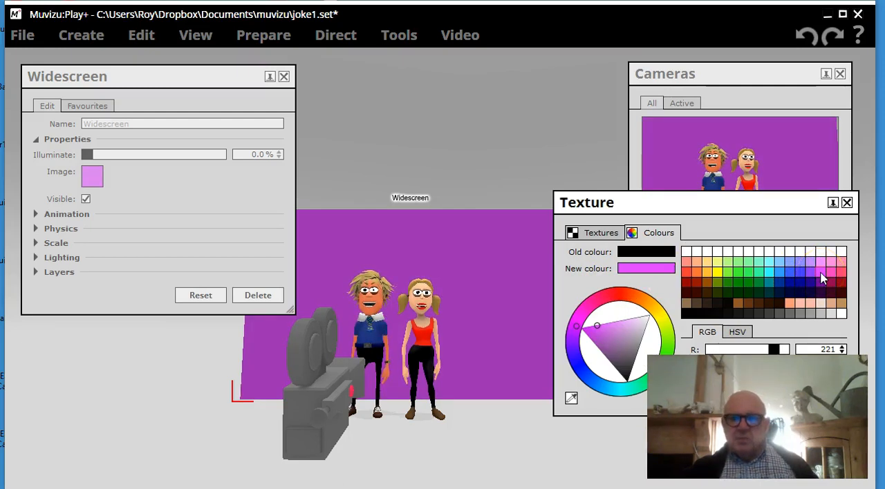
# Set the backdrop's colour to light pinkish purple and close its texture and edit settings.
pyautogui.click(821, 264)
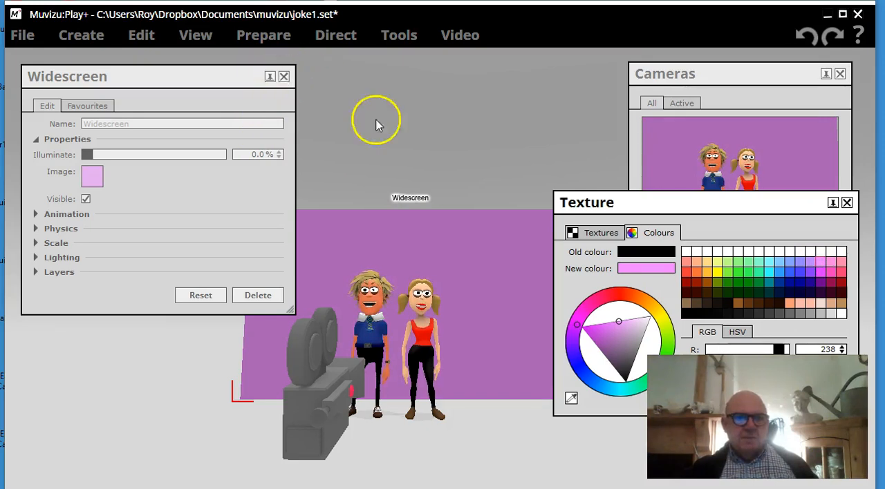
pyautogui.click(847, 204)
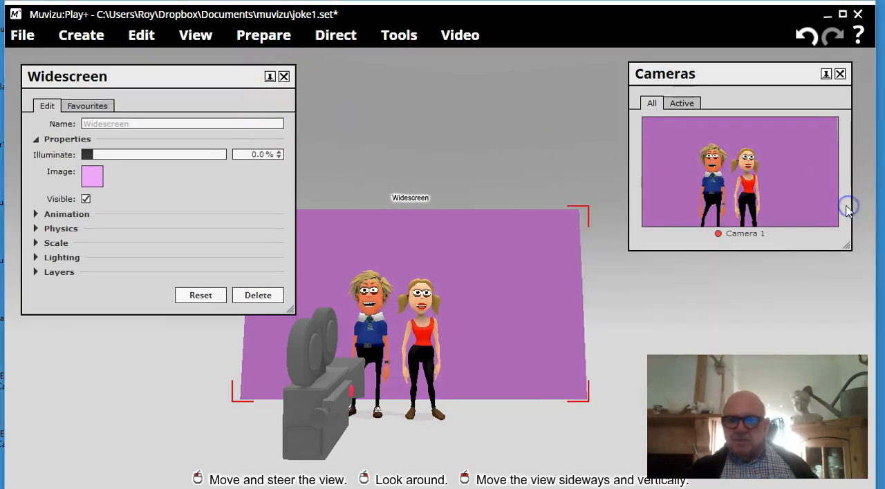
pyautogui.click(284, 76)
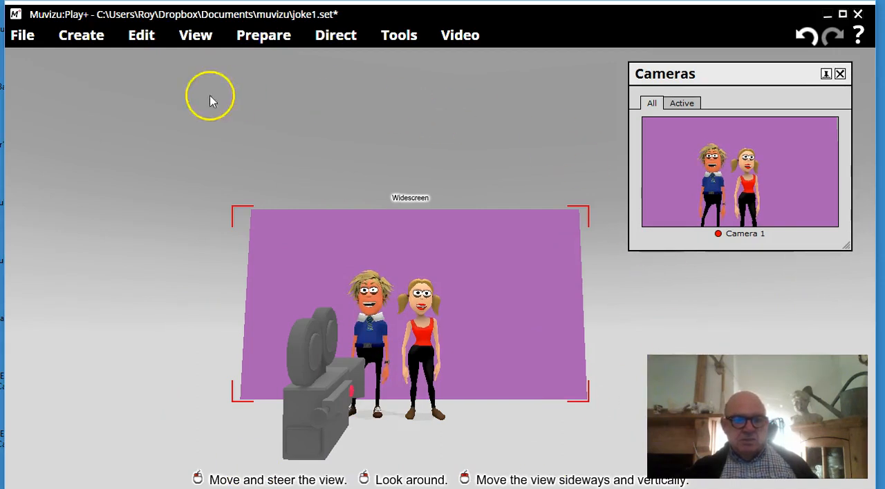
# Enlarge the widescreen backdrop uniformly to a scale of 1.7 and close its edit settings.
pyautogui.rightClick(377, 248)
pyautogui.click(354, 270)
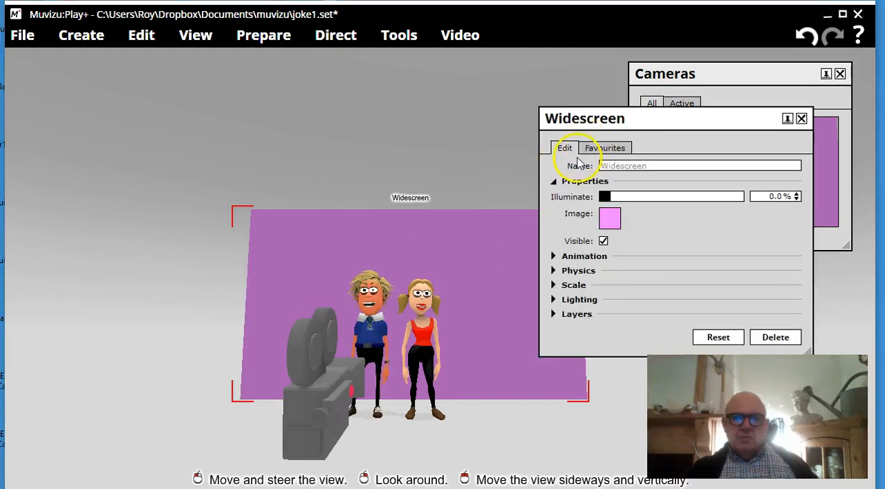
pyautogui.click(553, 286)
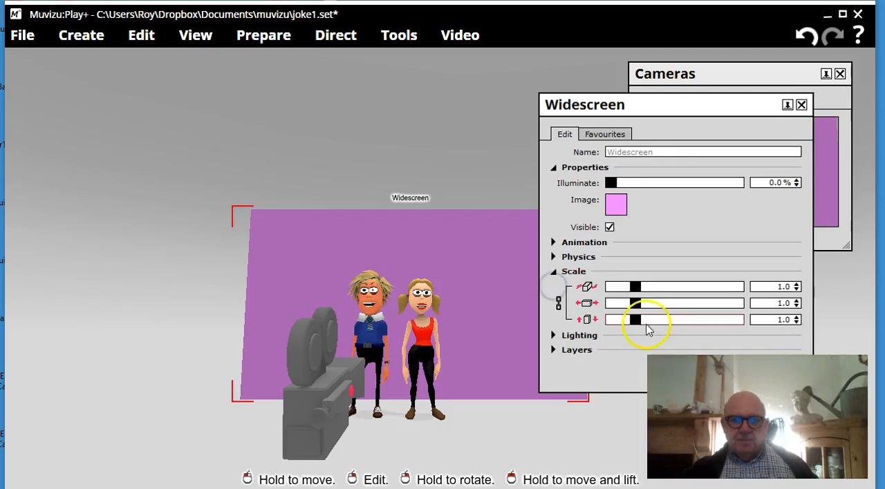
pyautogui.moveTo(636, 286); pyautogui.dragTo(658, 294)
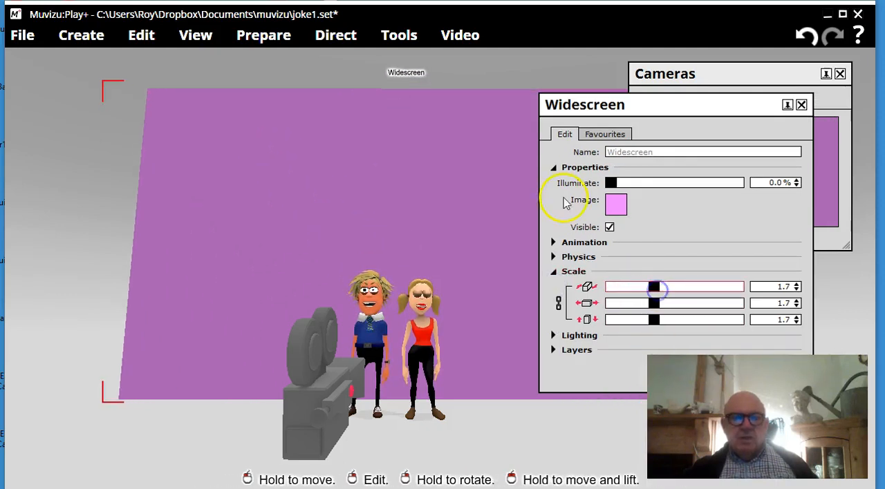
pyautogui.click(801, 105)
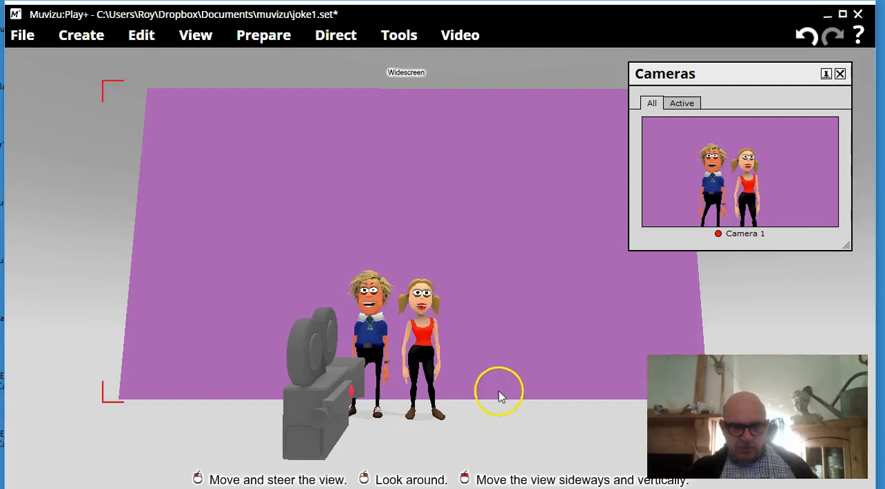
# Reposition the enlarged backdrop just behind the two characters so it fills the background of Camera 1's view.
pyautogui.moveTo(491, 374); pyautogui.dragTo(519, 376)
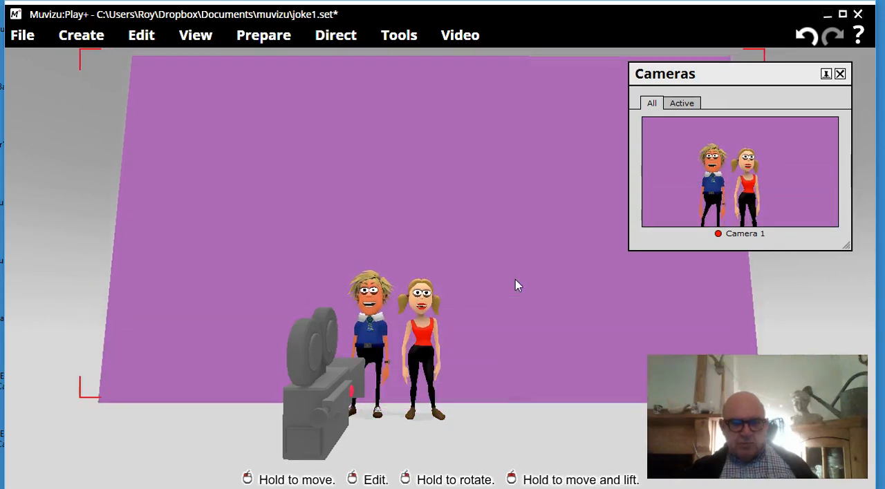
pyautogui.moveTo(504, 329); pyautogui.dragTo(505, 339)
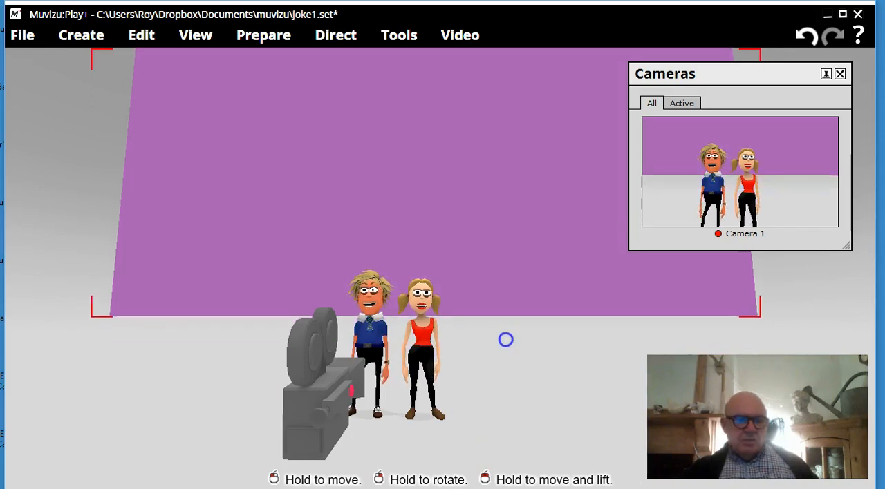
pyautogui.moveTo(505, 339); pyautogui.dragTo(509, 355)
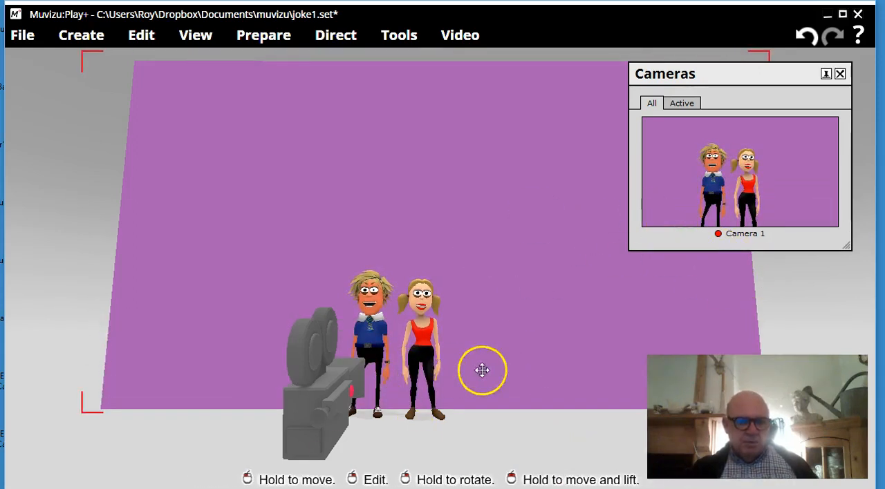
pyautogui.moveTo(371, 334); pyautogui.dragTo(367, 425)
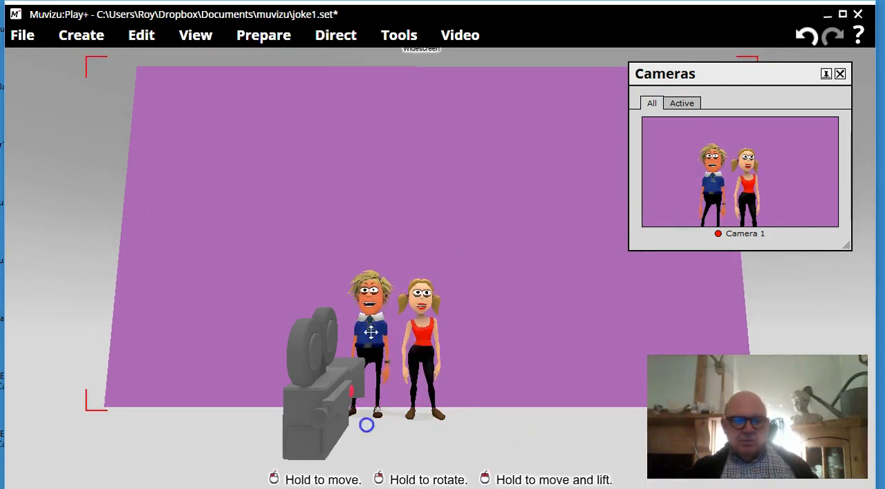
# Move the boy and Helga apart to opposite sides of the backdrop, both outside Camera 1's view.
pyautogui.click(367, 345)
pyautogui.moveTo(367, 345); pyautogui.dragTo(244, 337)
pyautogui.click(394, 338)
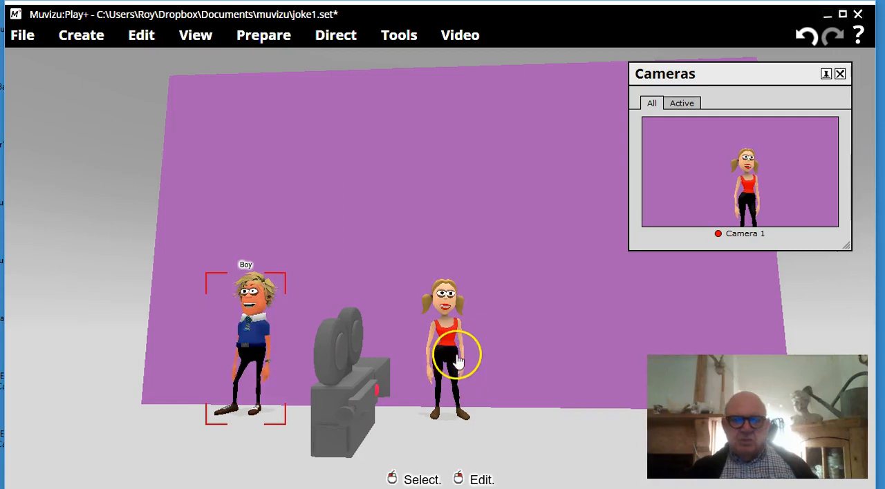
pyautogui.moveTo(445, 346); pyautogui.dragTo(591, 346)
pyautogui.click(409, 346)
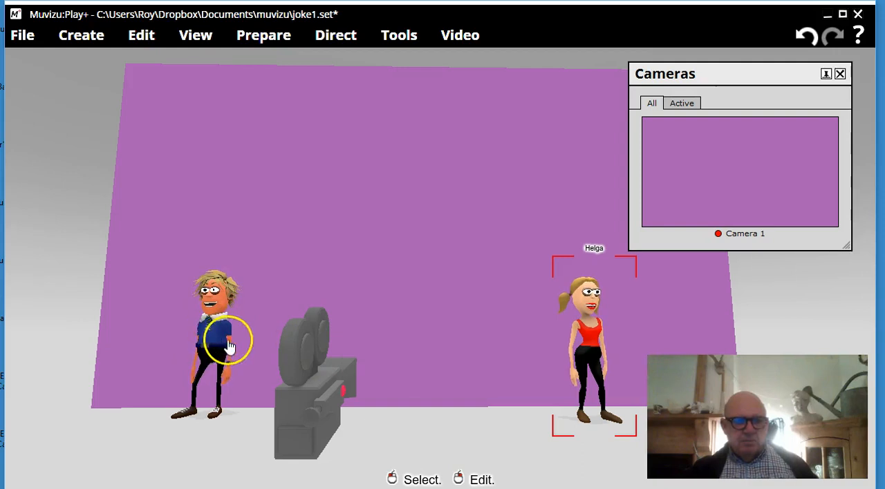
# Turn Helga in place so that she faces the boy.
pyautogui.rightClick(593, 343)
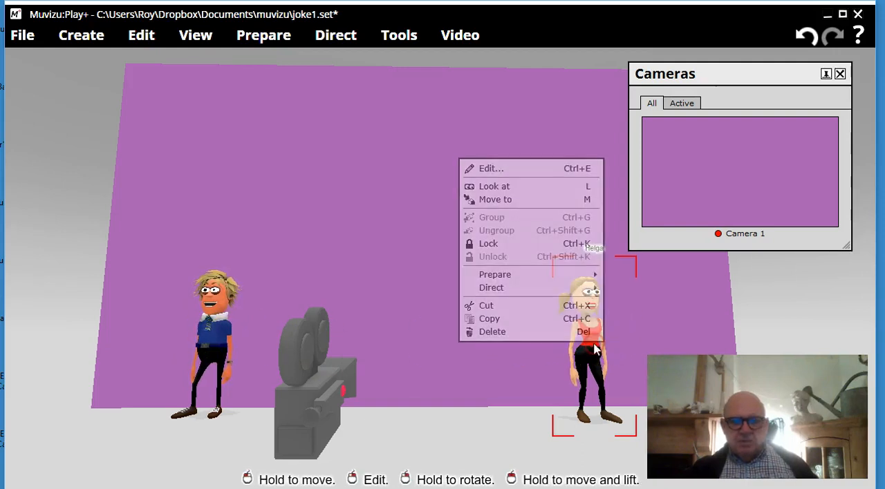
pyautogui.click(592, 365)
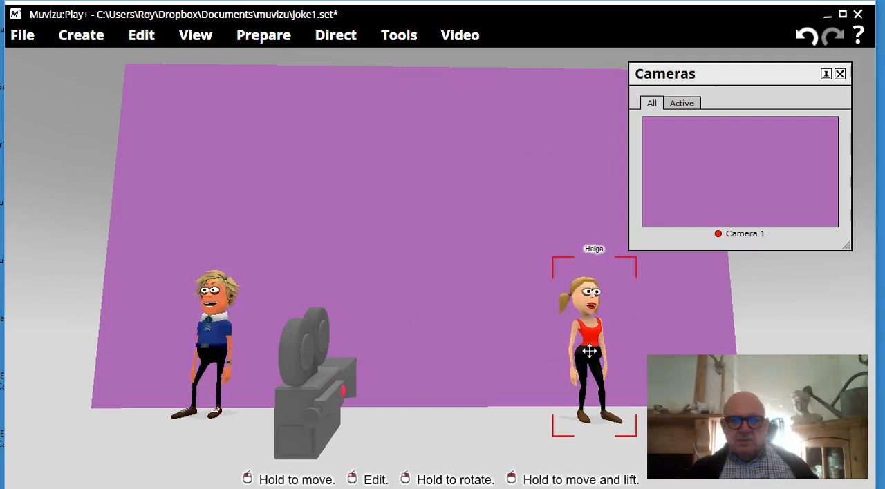
pyautogui.moveTo(546, 351); pyautogui.dragTo(582, 353)
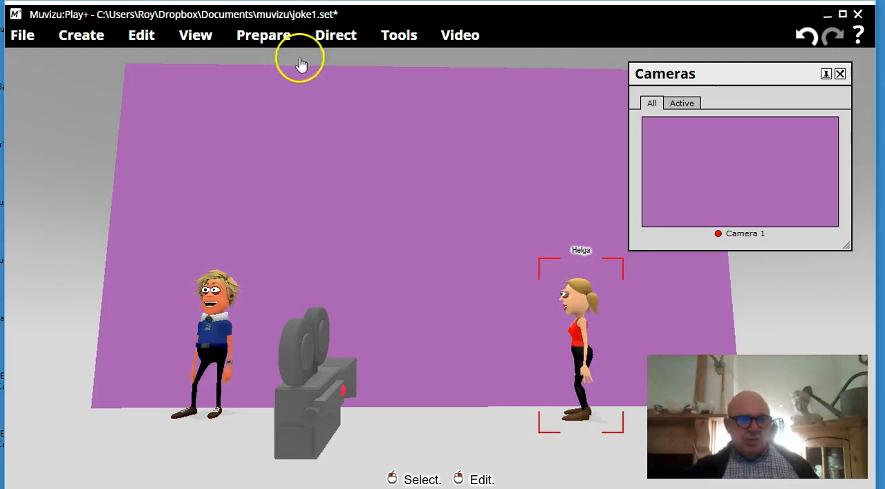
# Start directing Helga's character movement and set her movement speed to walking only.
pyautogui.click(338, 42)
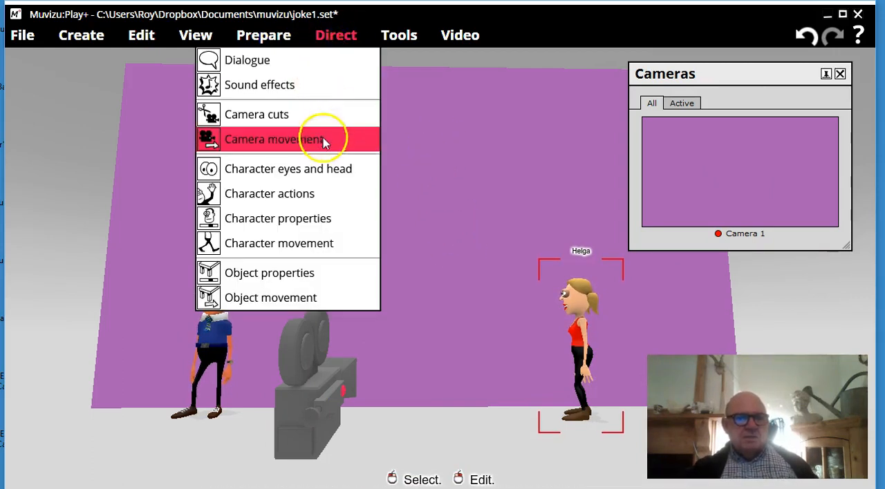
pyautogui.click(329, 250)
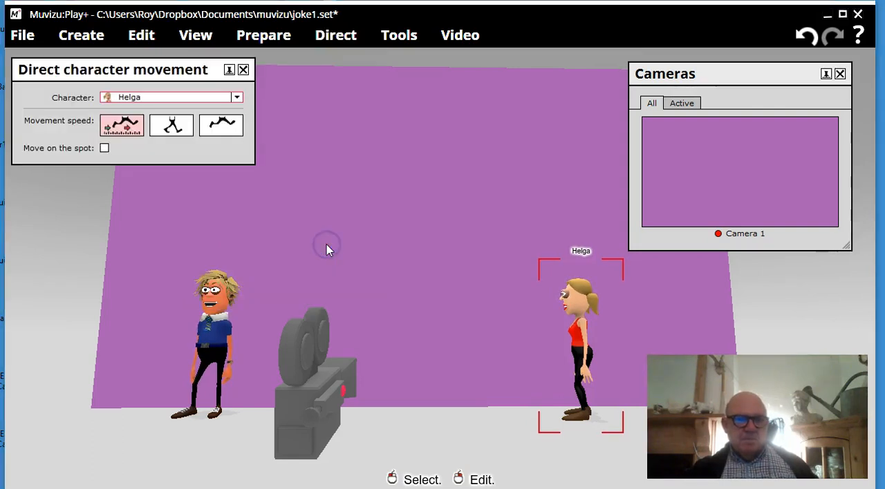
pyautogui.click(119, 131)
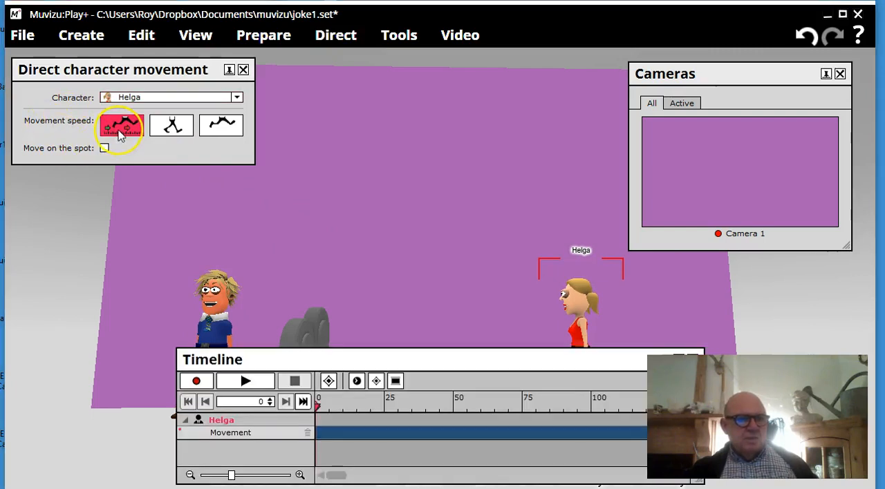
pyautogui.click(171, 128)
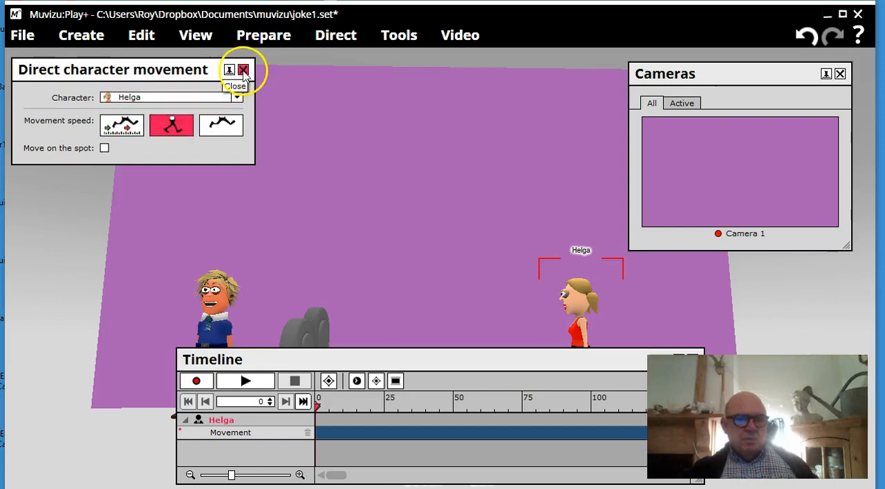
# Record Helga walking towards the boy until she stands in front of the camera, and stop the recording.
pyautogui.moveTo(241, 365); pyautogui.dragTo(303, 102)
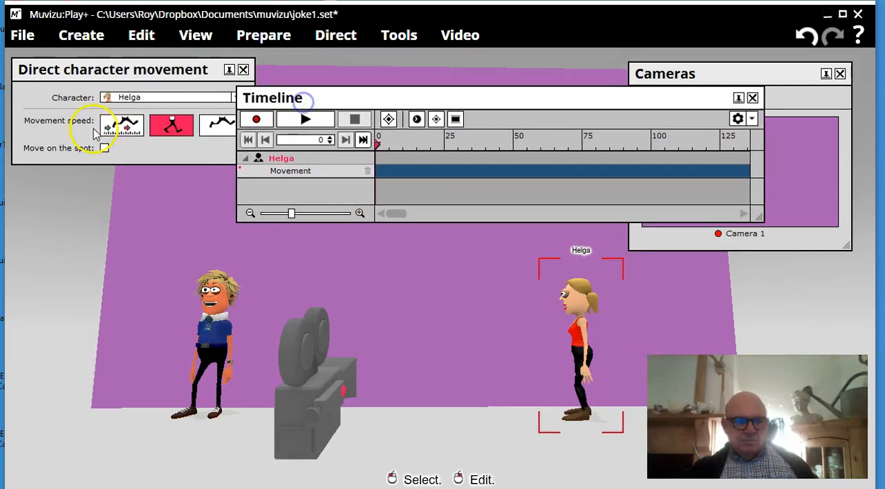
pyautogui.click(255, 121)
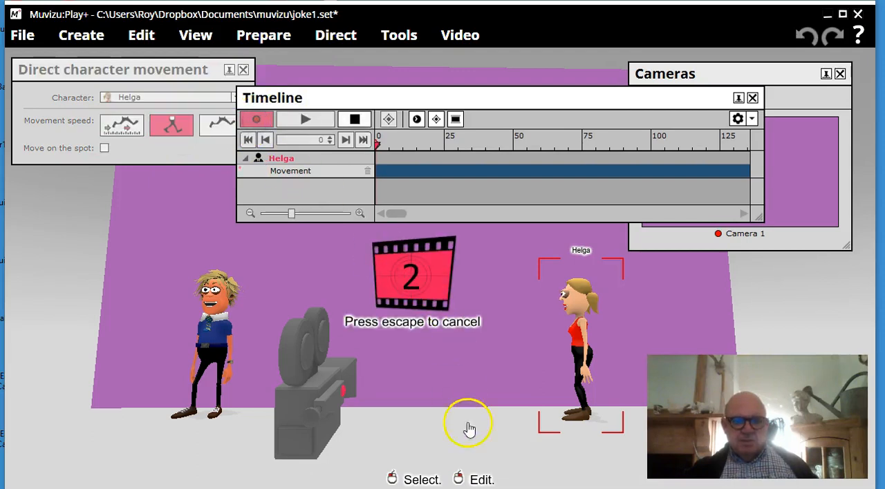
pyautogui.click(396, 430)
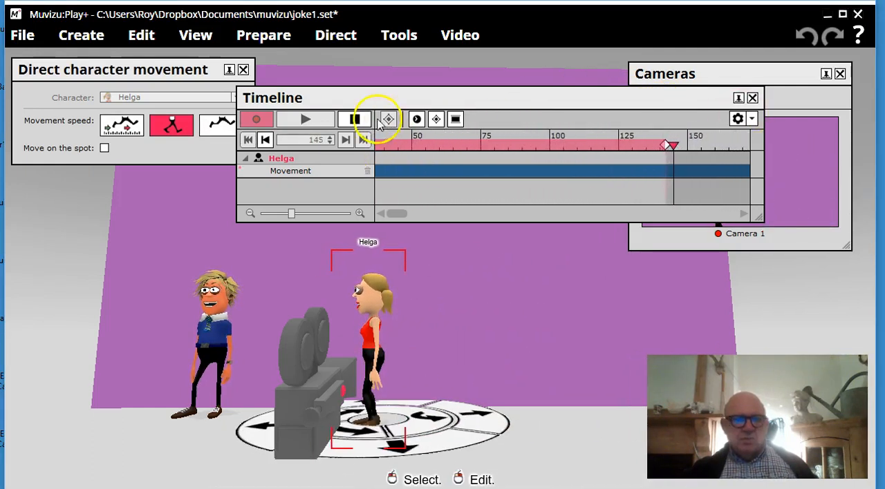
pyautogui.click(355, 119)
# Rewind the timeline and scrub back and forth through Helga's recorded walk to review it.
pyautogui.moveTo(411, 96); pyautogui.dragTo(391, 72)
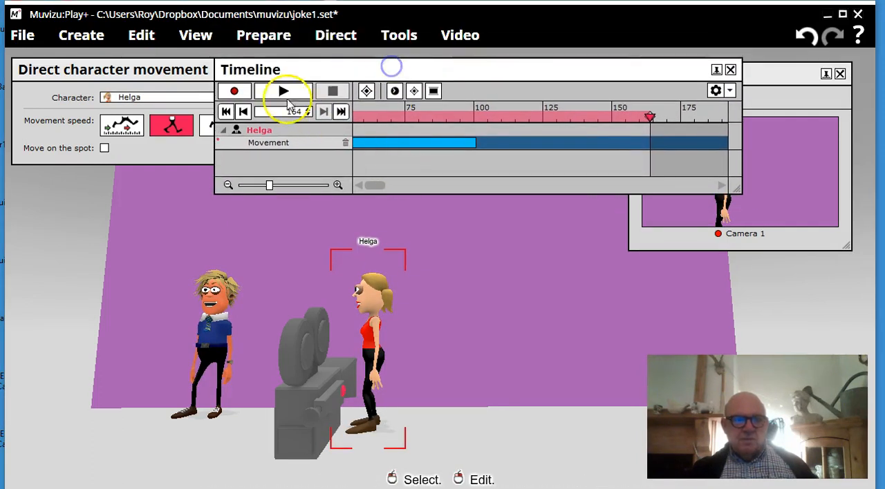
pyautogui.click(227, 112)
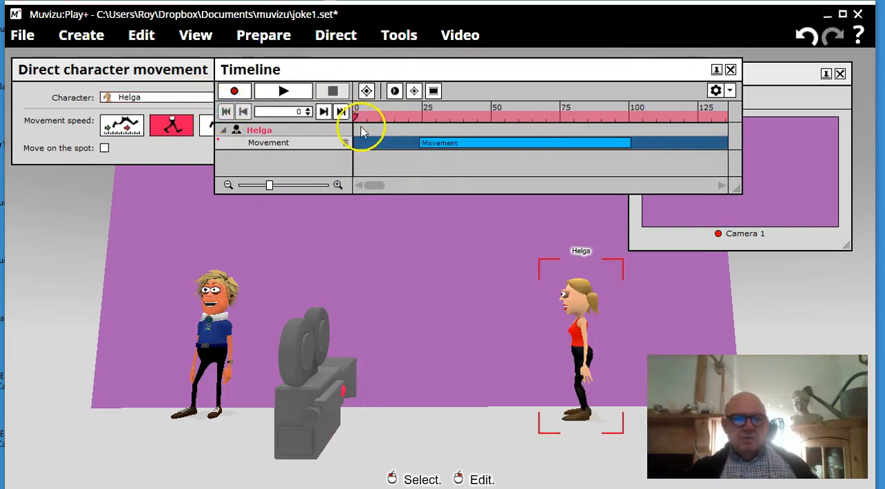
pyautogui.moveTo(391, 118); pyautogui.dragTo(486, 143)
pyautogui.moveTo(490, 76); pyautogui.dragTo(340, 85)
pyautogui.moveTo(330, 135); pyautogui.dragTo(451, 146)
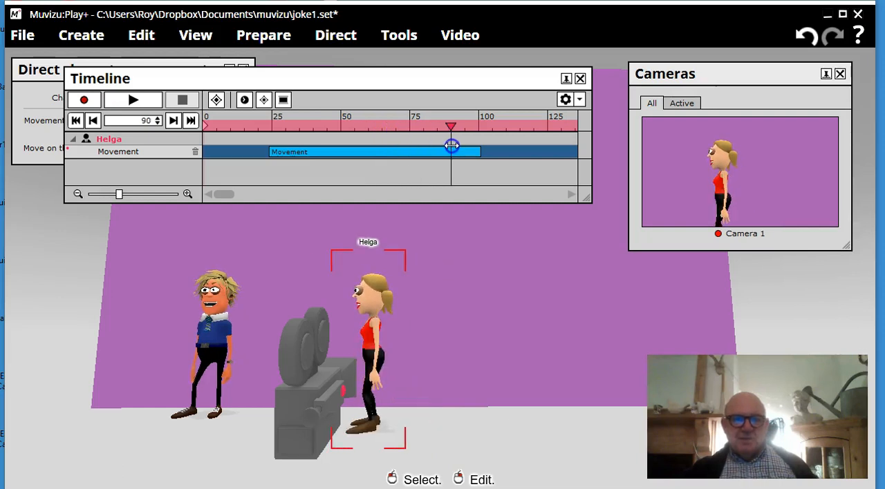
pyautogui.moveTo(401, 135); pyautogui.dragTo(244, 124)
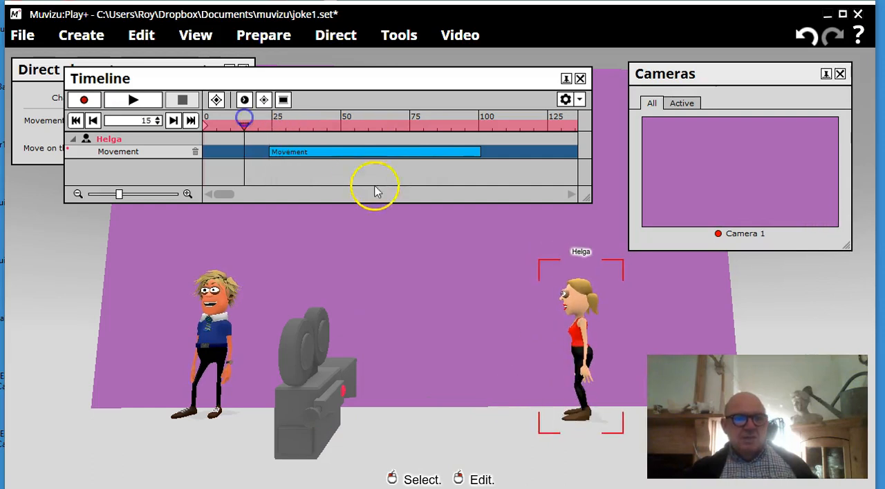
# Shift Helga's movement block earlier to start at about frame 7, and play the walk back from frame 0.
pyautogui.click(380, 151)
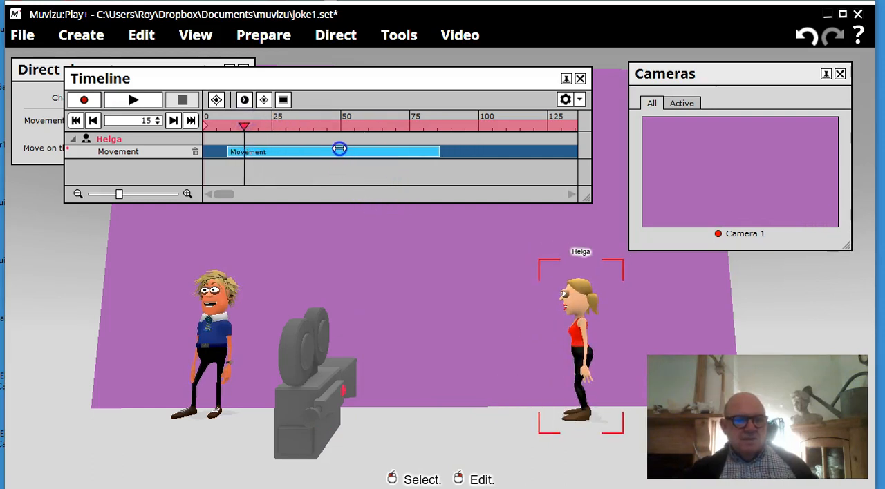
pyautogui.moveTo(312, 148); pyautogui.dragTo(307, 149)
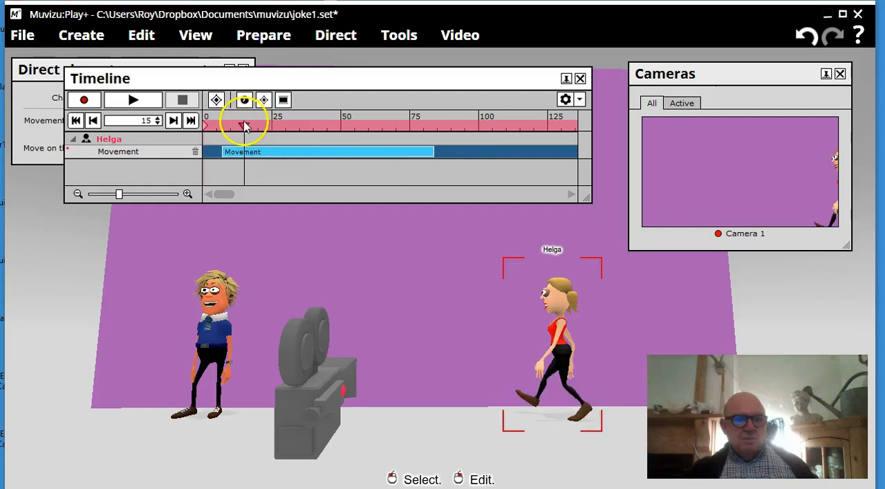
pyautogui.moveTo(232, 126); pyautogui.dragTo(194, 124)
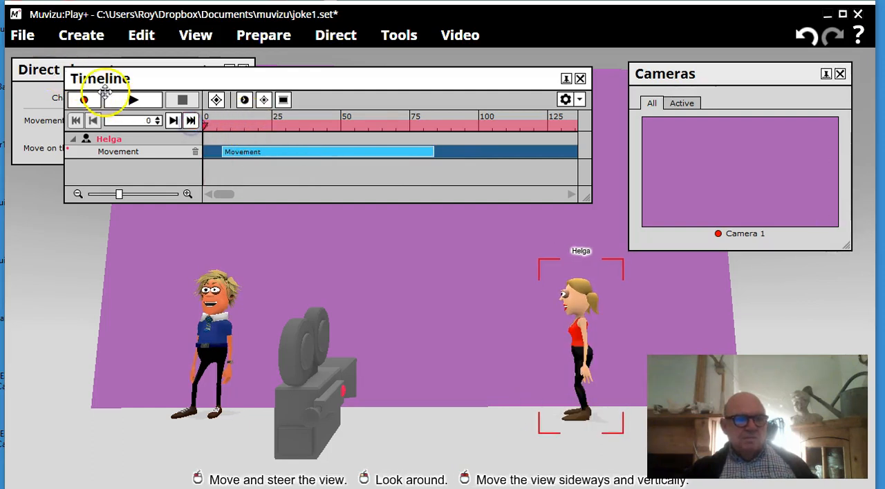
pyautogui.click(127, 100)
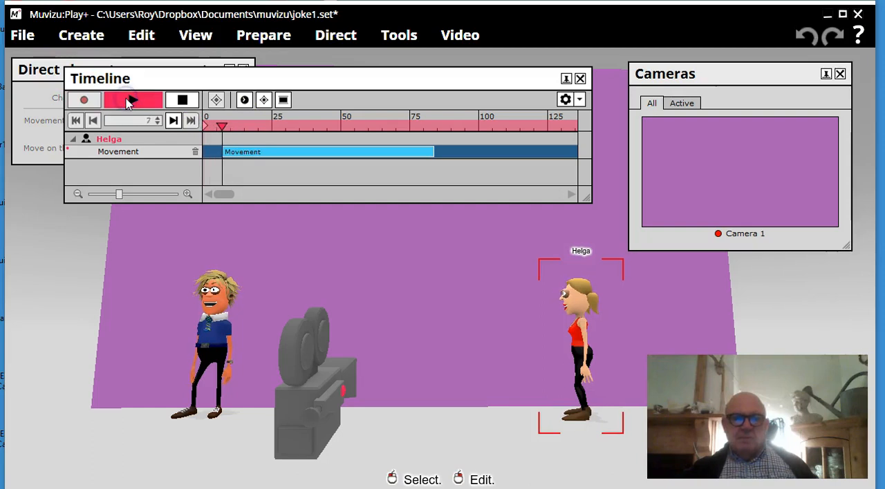
pyautogui.click(182, 100)
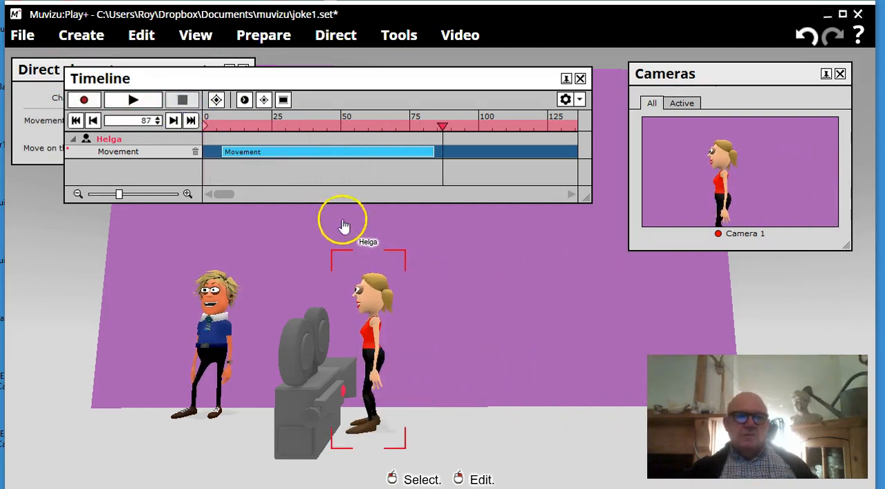